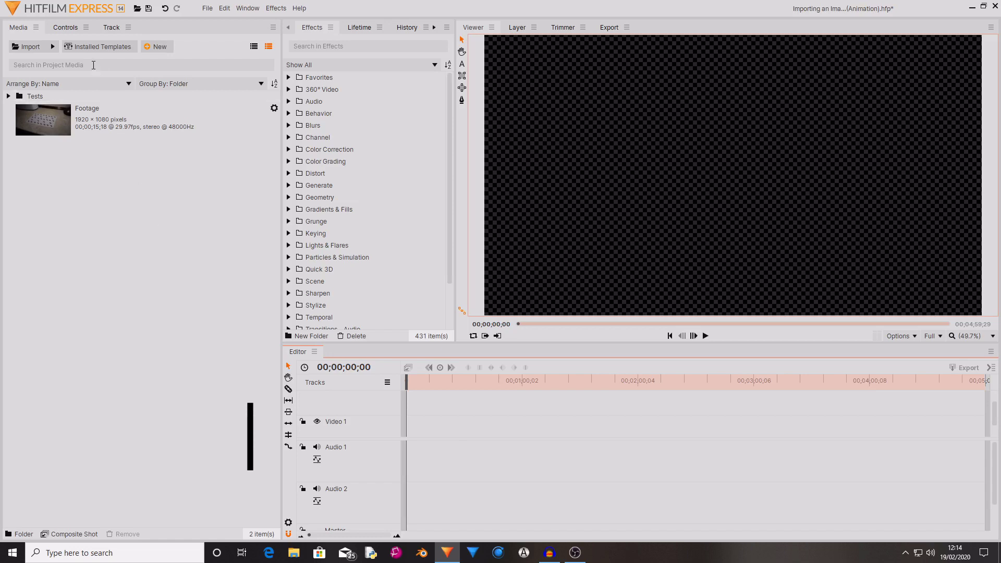
- Show the Media panel's Import list (Media, Image Sequence, Composite Shot, 3D Model)
left_click(55, 48)
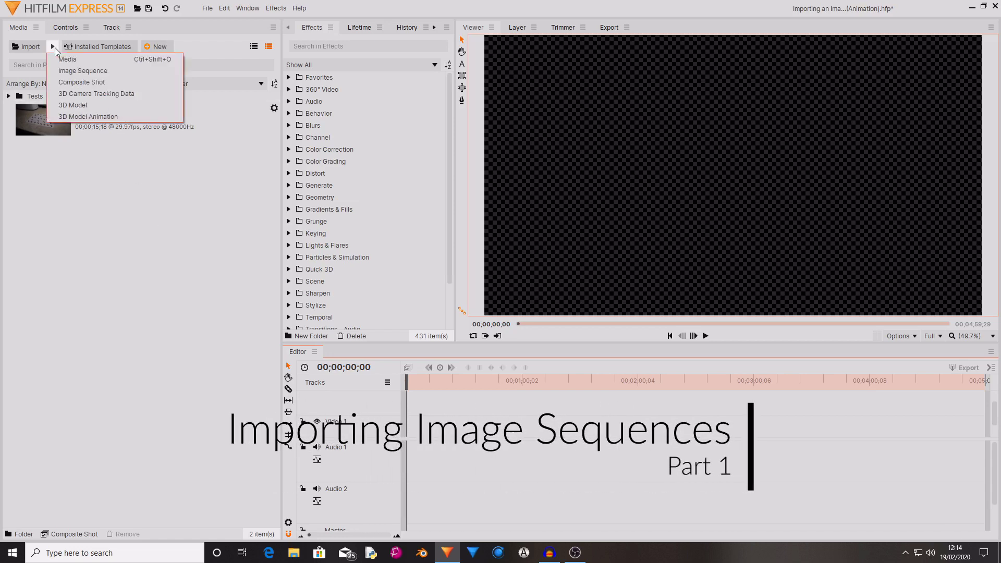
left_click(82, 221)
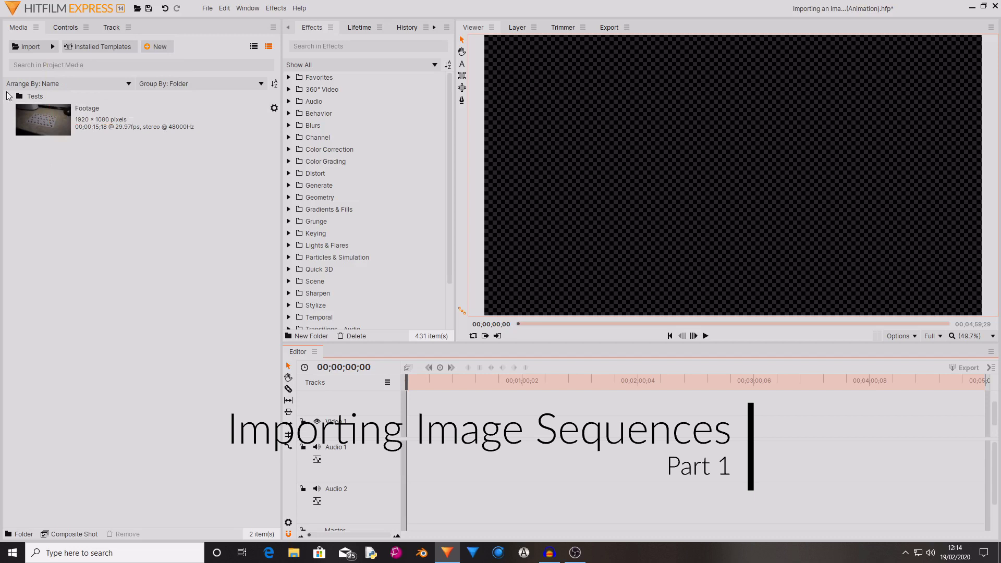
left_click(55, 50)
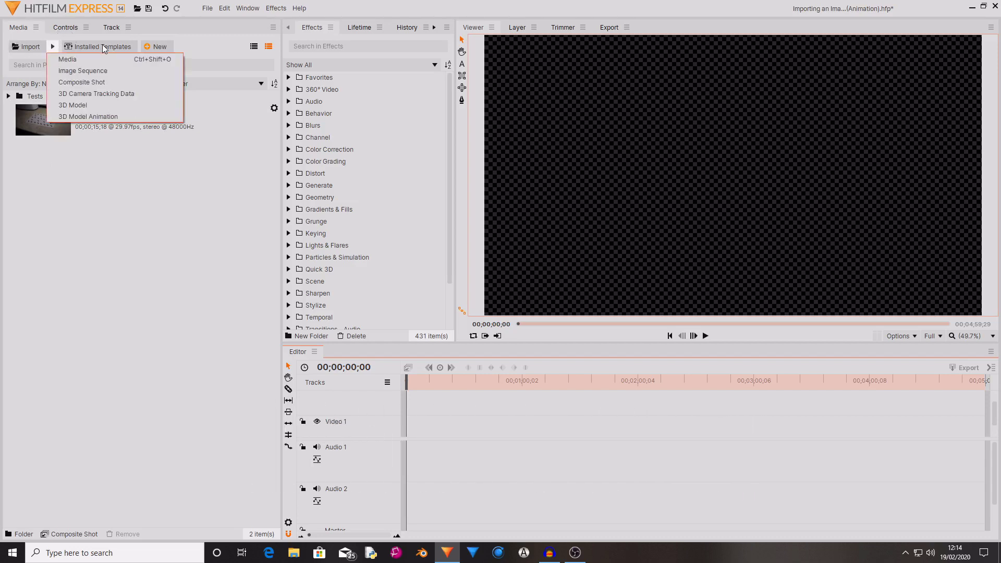
- Import the Images folder from Tutorials > Animation and Image Sequences as an image sequence
left_click(103, 71)
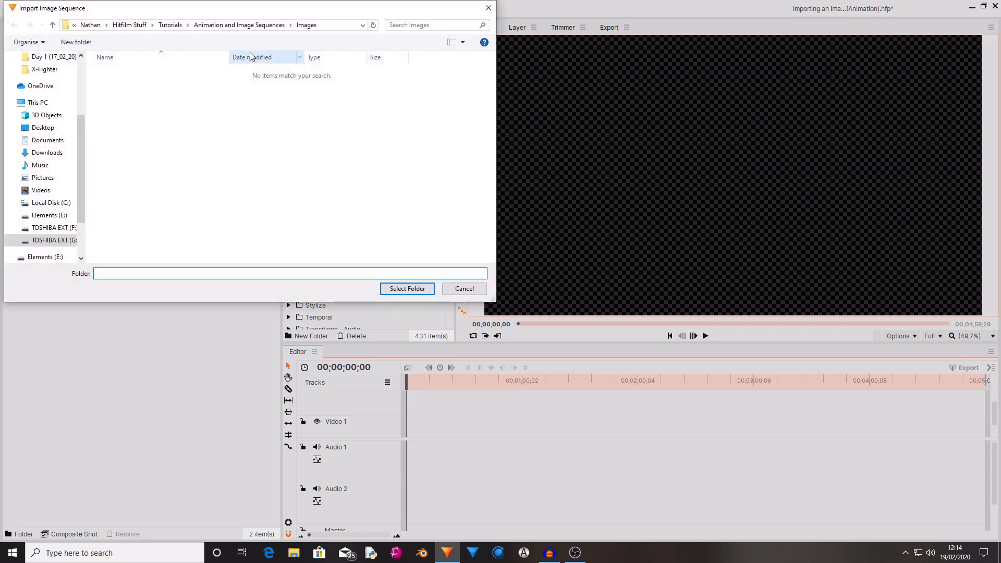
left_click(170, 24)
double_click(156, 83)
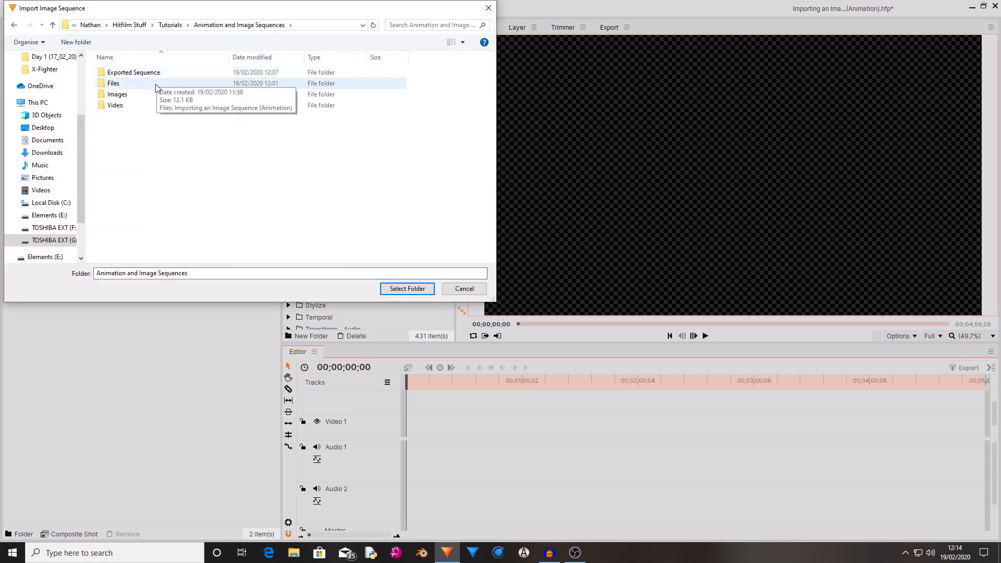
left_click(153, 94)
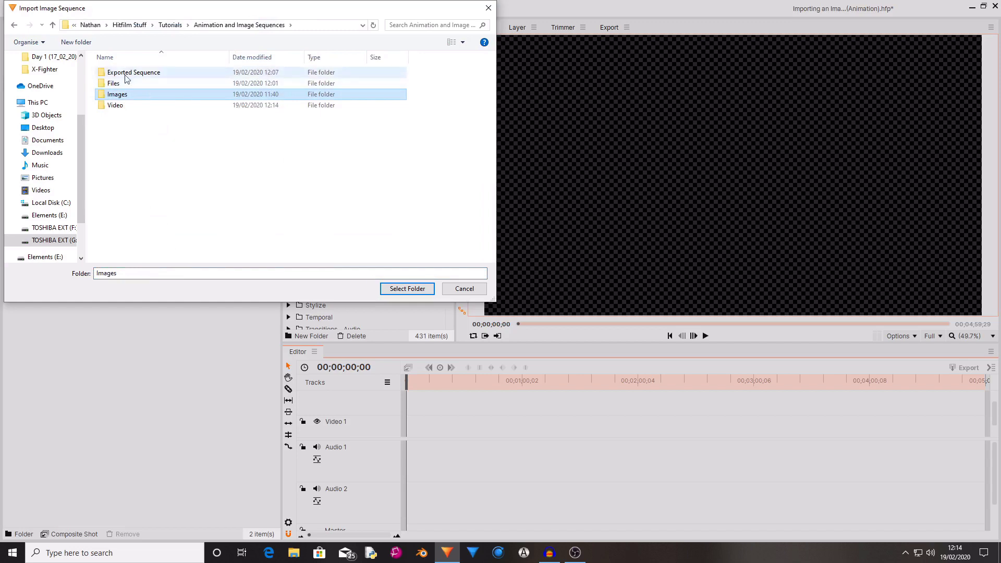
left_click(407, 289)
left_click(157, 196)
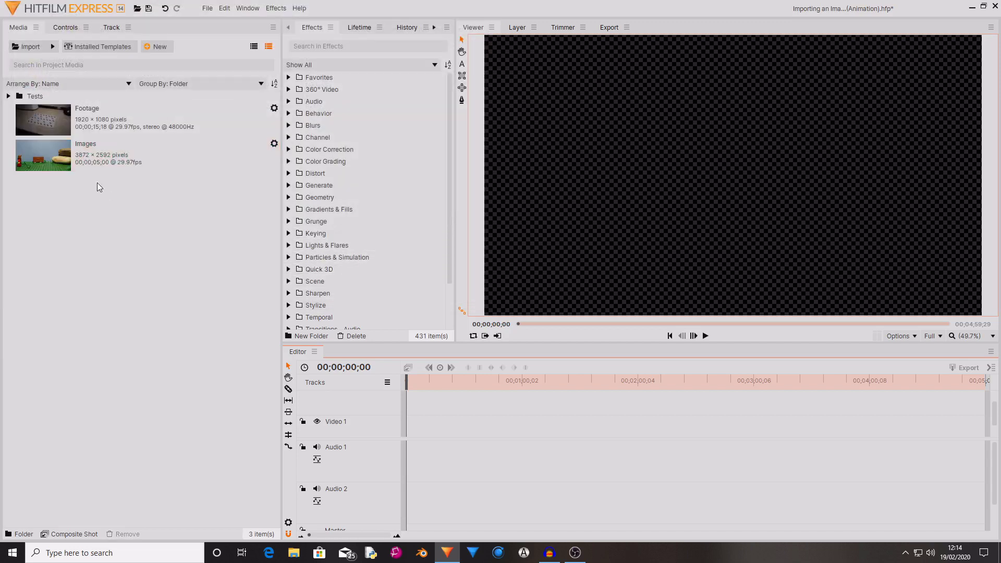
left_click(184, 141)
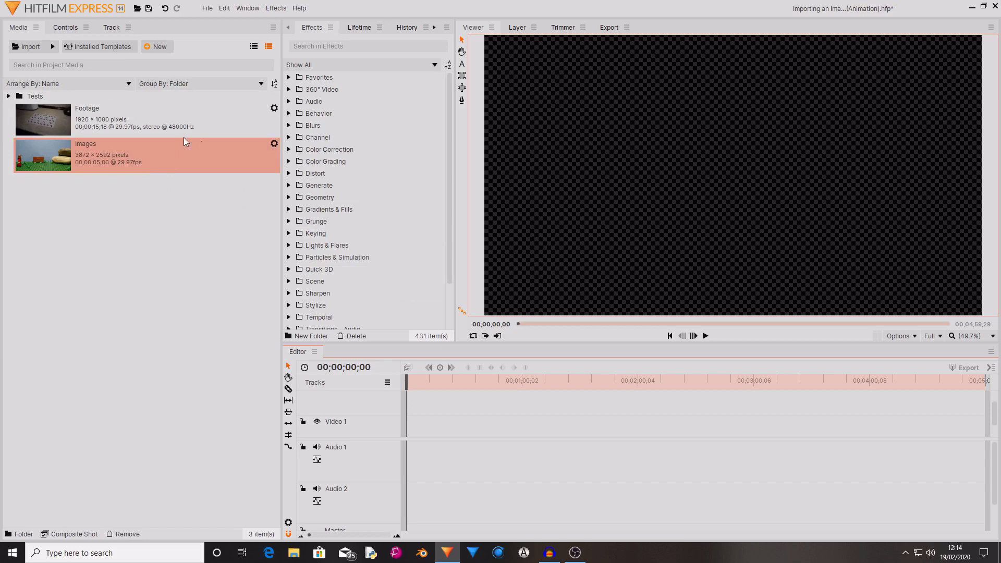
- Change the Images sequence's frame rate to 18 fps in its Properties
right_click(126, 152)
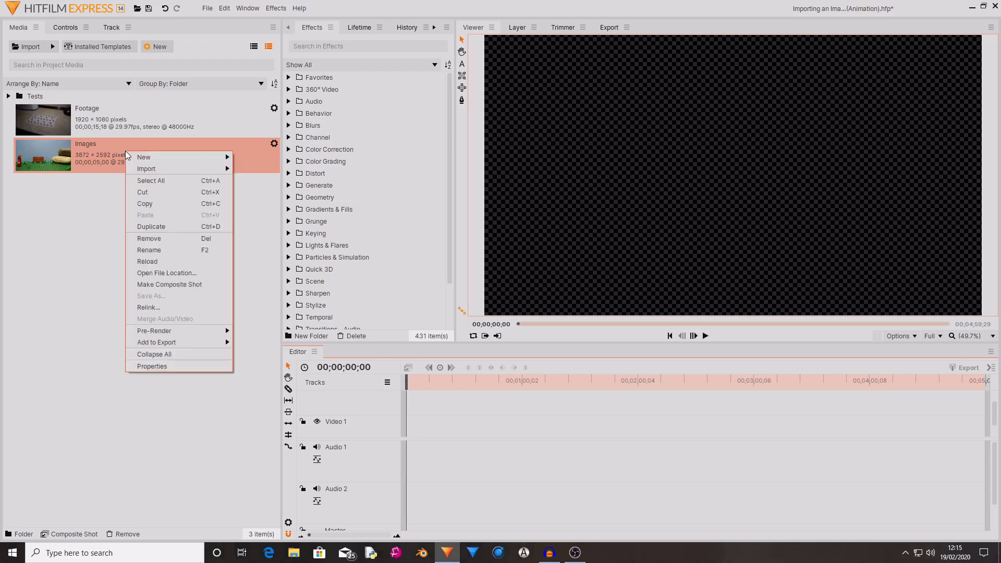
left_click(170, 366)
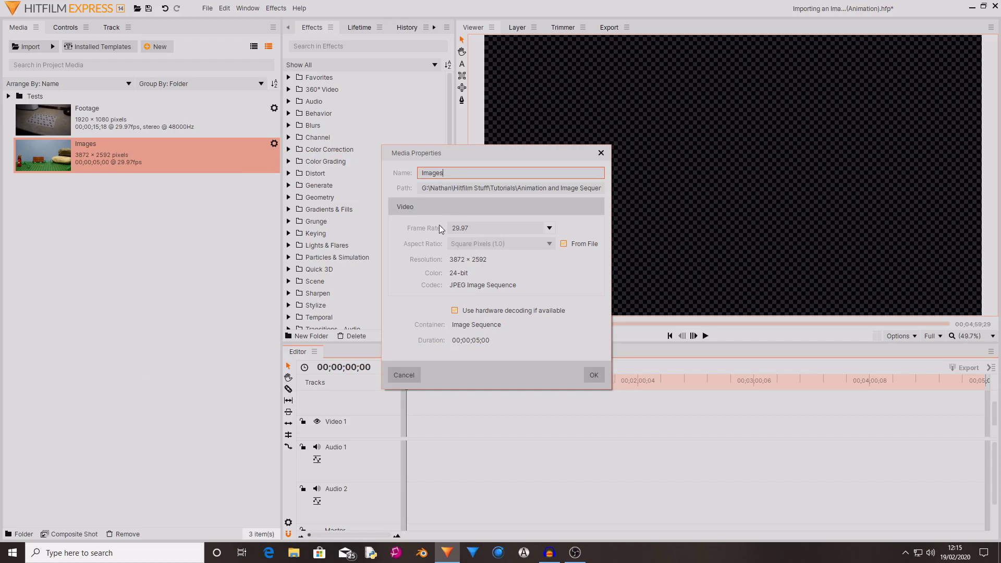
left_click(488, 228)
type("18")
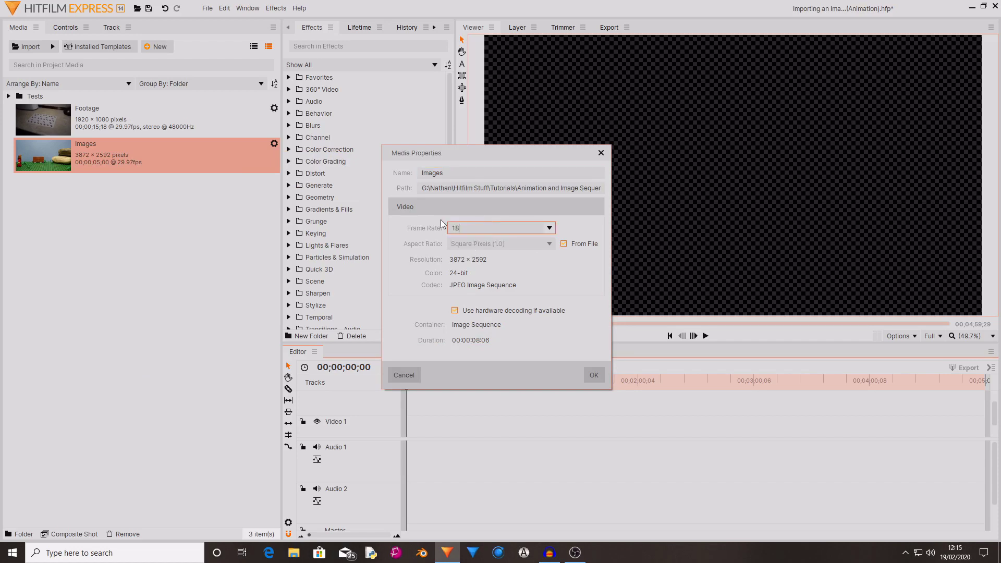
key("Return")
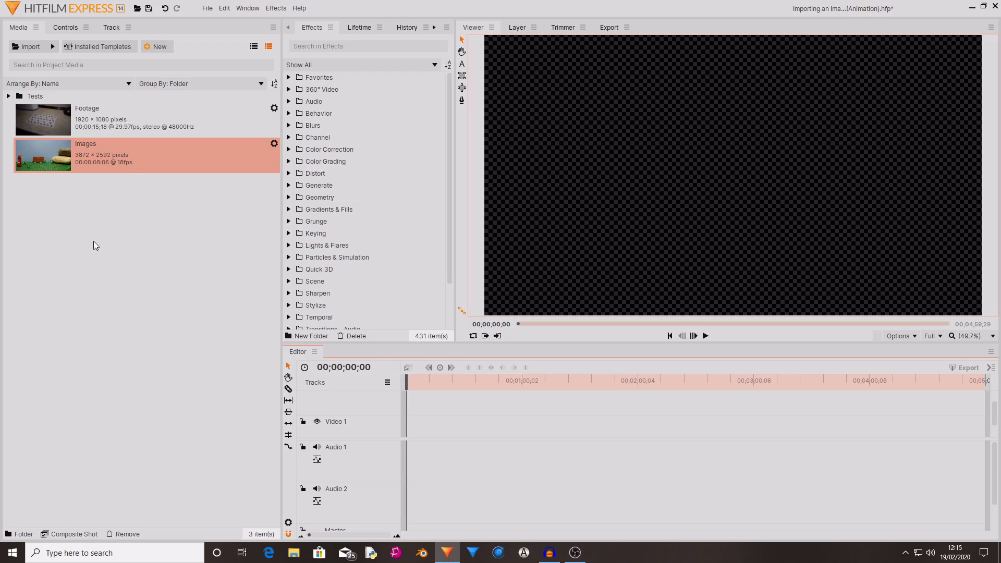
- Start a composite shot from the Images sequence and select its Width value for editing
left_click_drag(102, 145, 89, 515)
left_click_drag(119, 298, 119, 186)
right_click(196, 157)
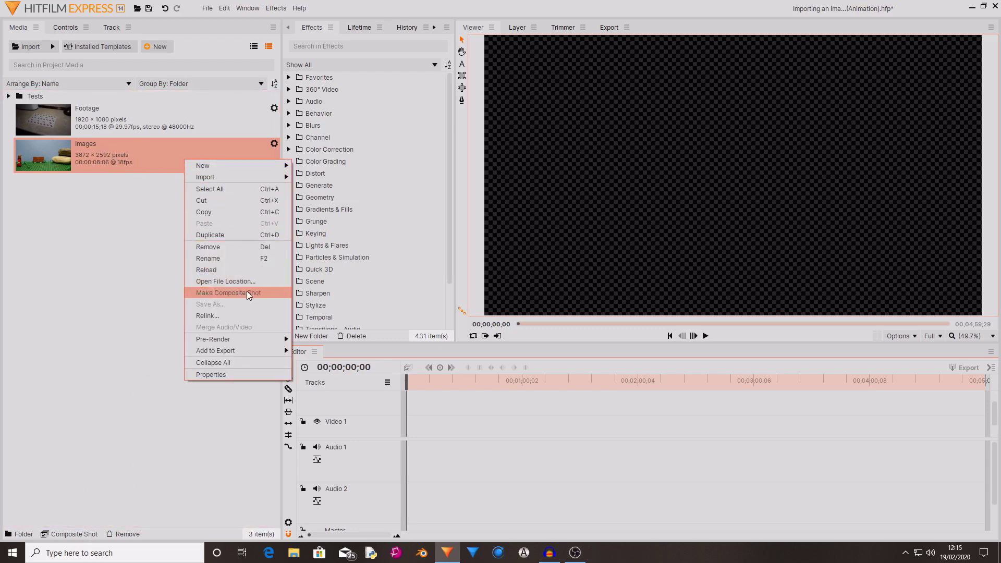
left_click(146, 168)
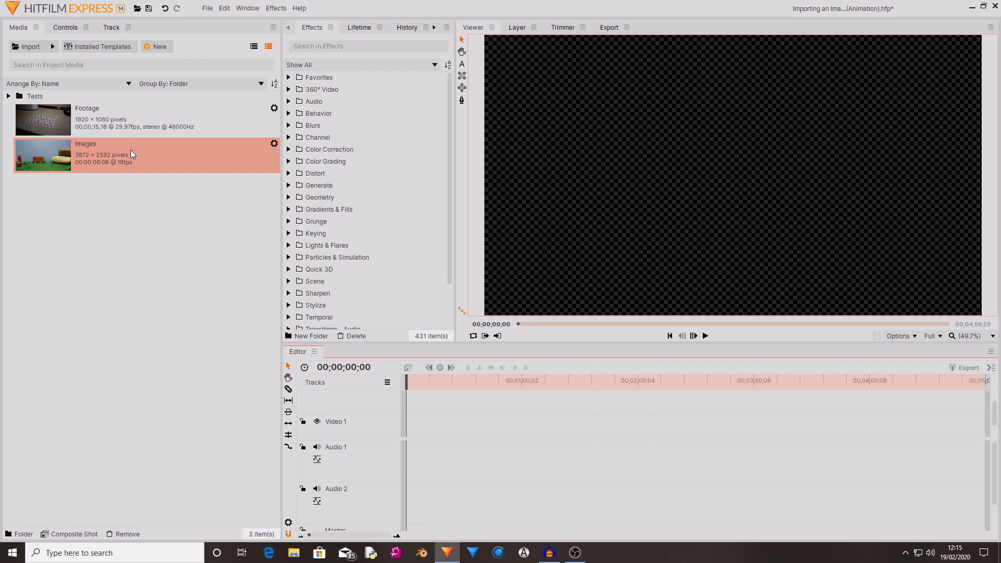
left_click(107, 127)
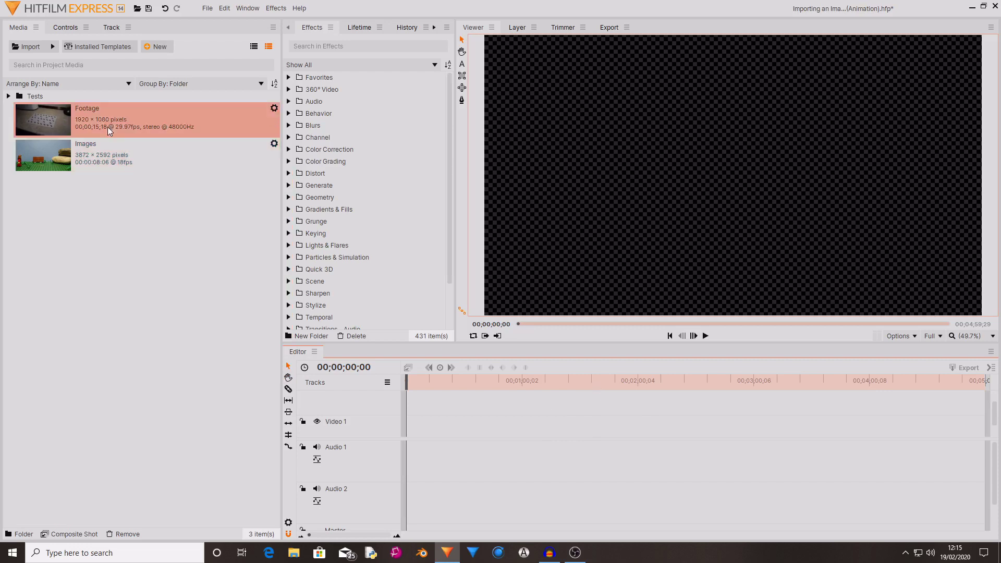
left_click(175, 168)
right_click(133, 154)
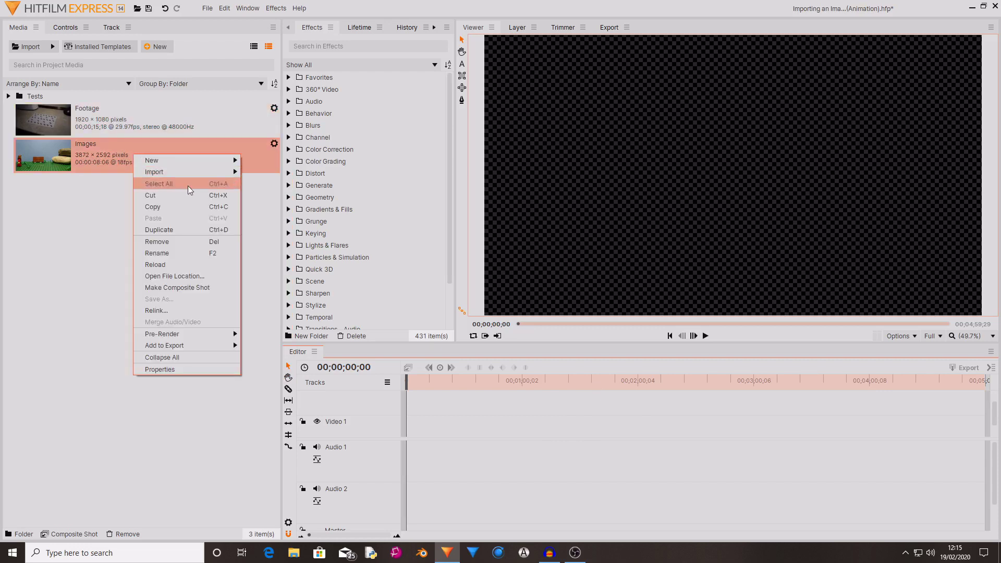
left_click(182, 287)
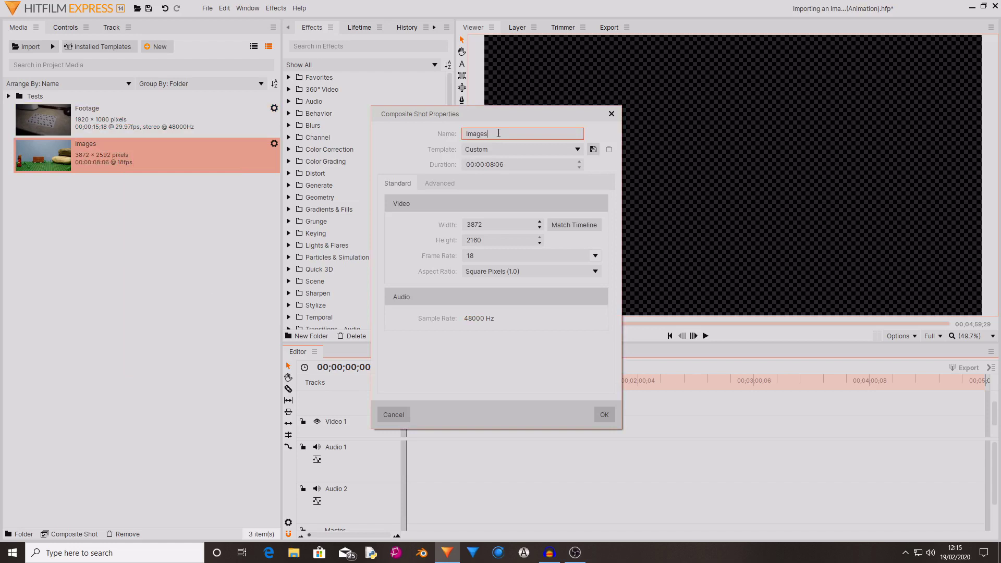
double_click(490, 225)
- Create the Images composite shot with a width of 1920
type("1920")
key("Return")
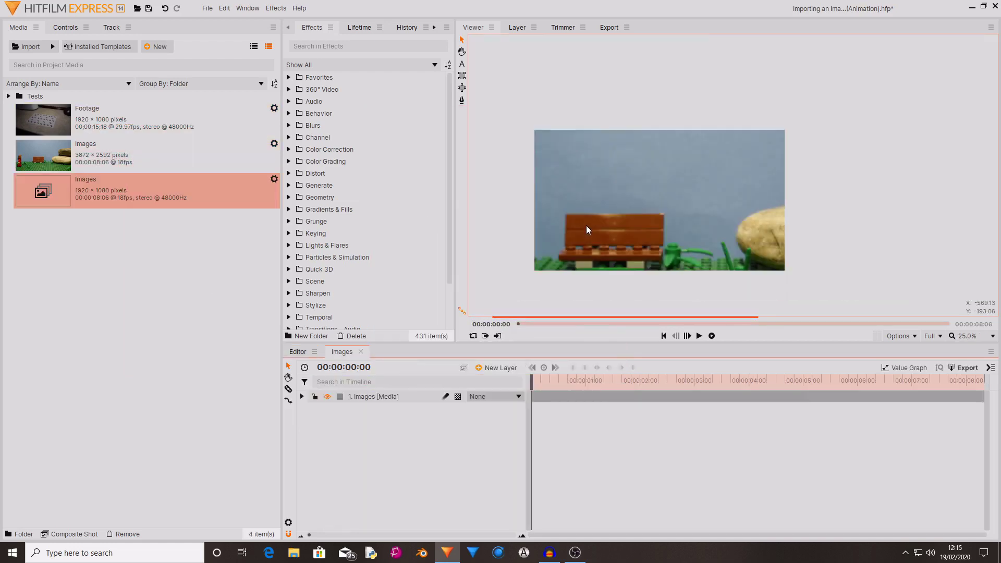
left_click_drag(586, 229, 614, 185)
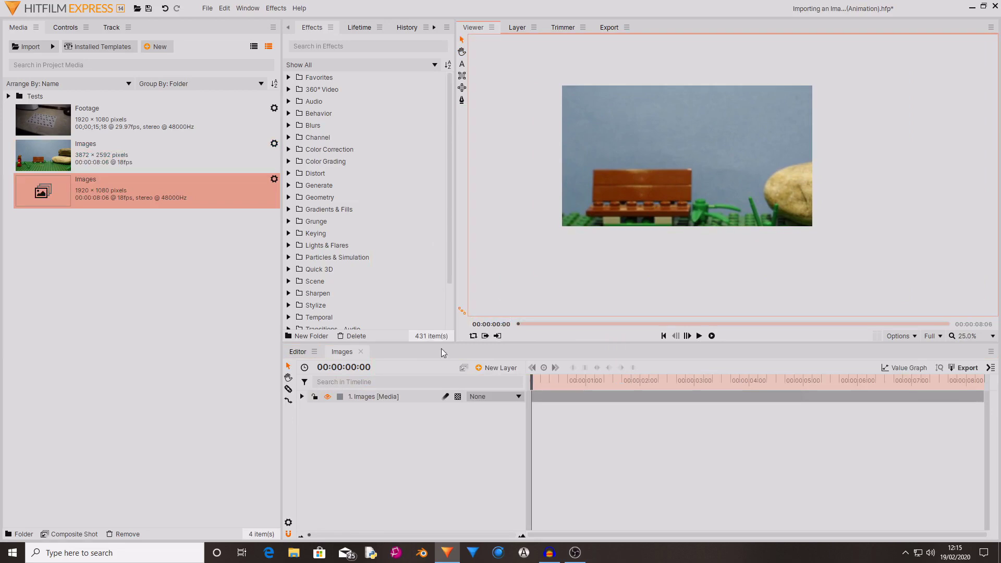
- Scale the Images layer down to fit the frame and preview playback
left_click(401, 395)
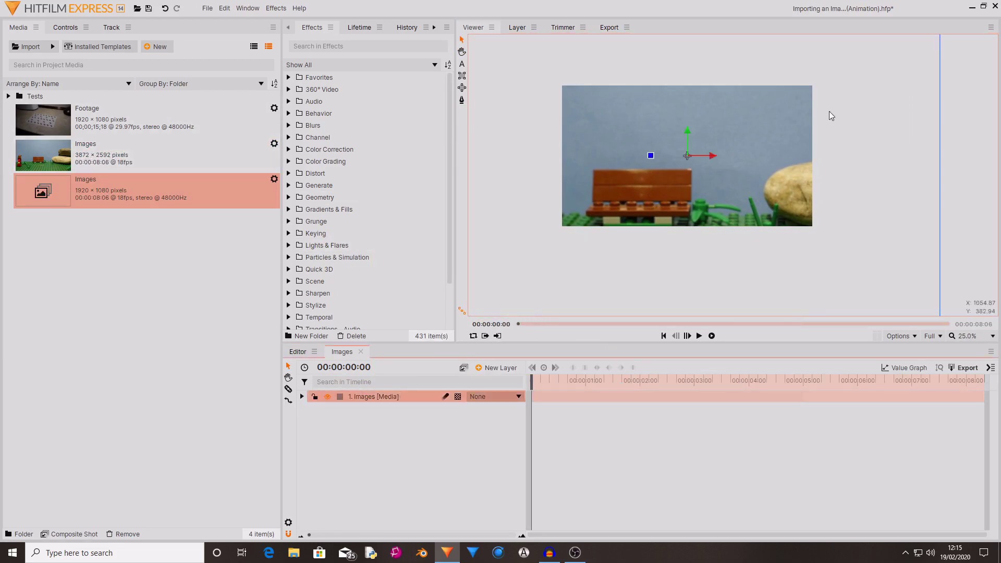
left_click_drag(831, 116, 681, 167)
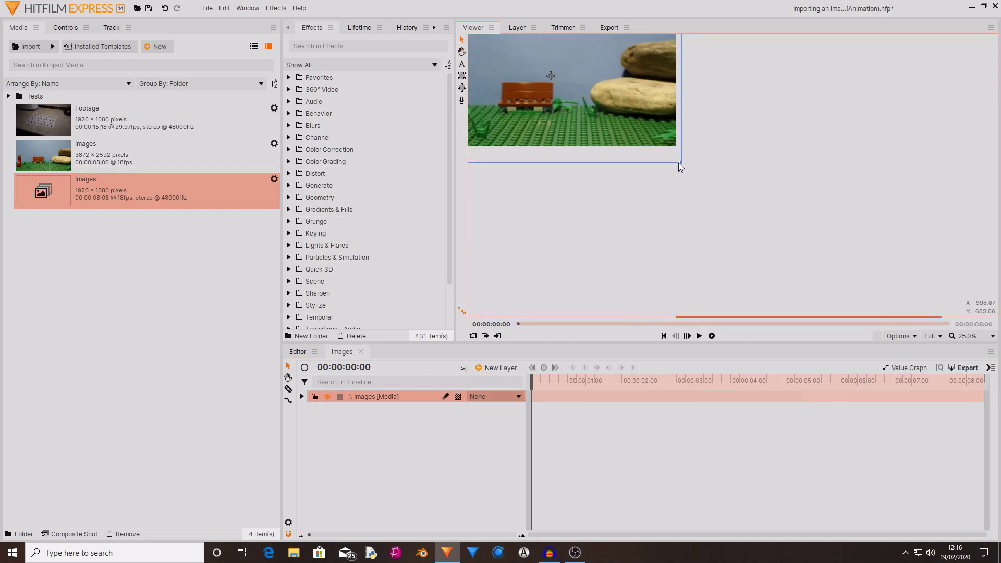
left_click(712, 336)
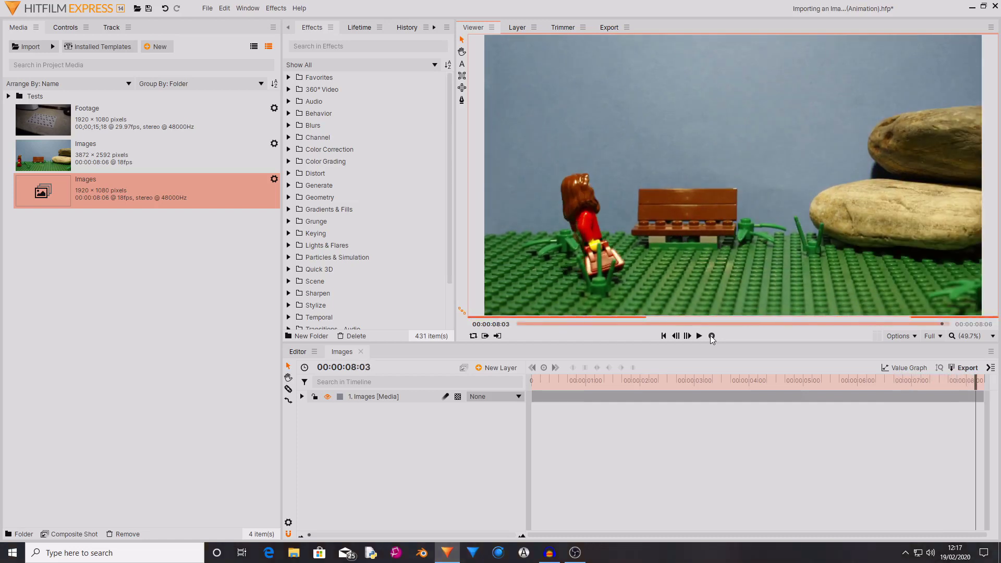
left_click(699, 336)
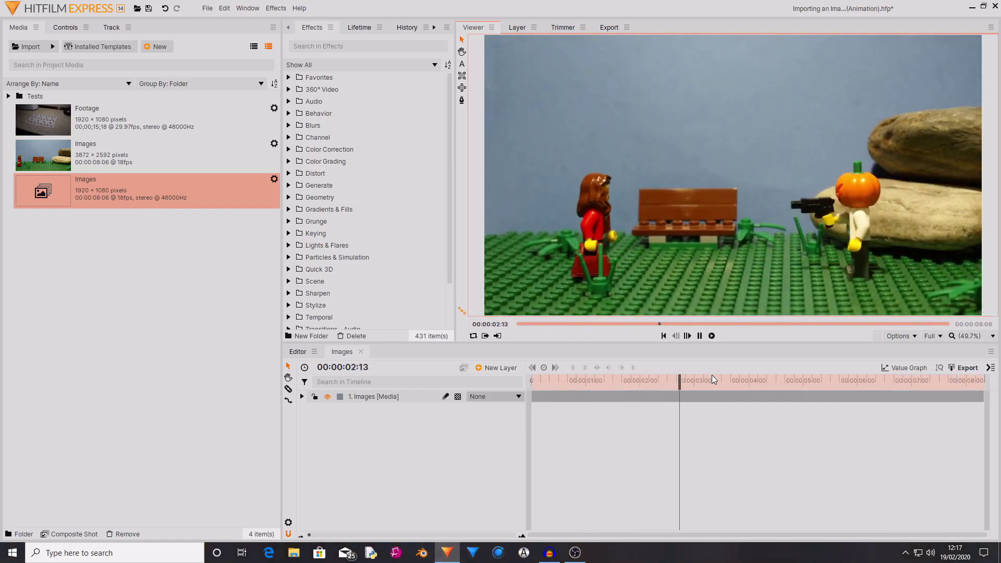
left_click(697, 335)
left_click_drag(725, 380, 585, 380)
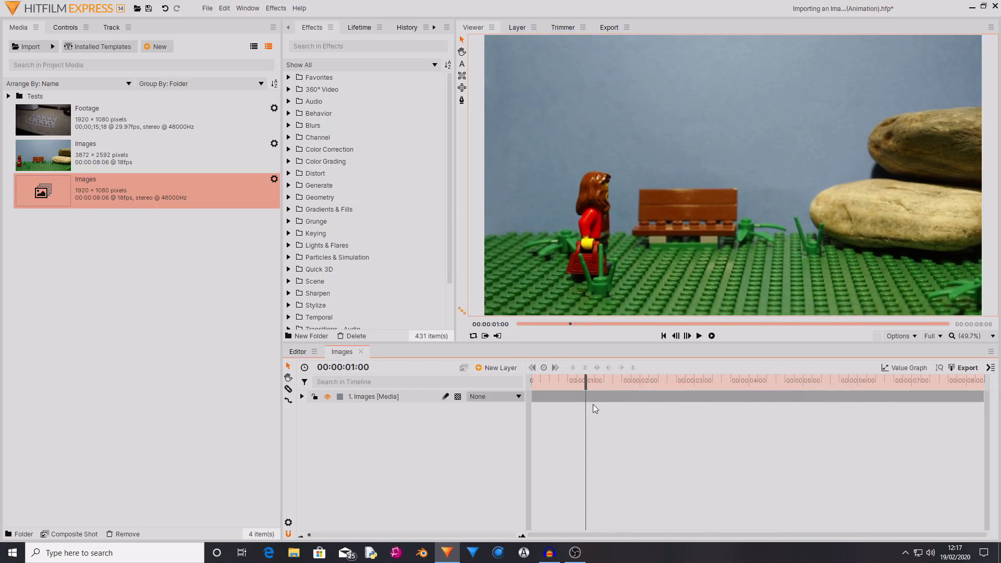
left_click_drag(588, 385, 641, 385)
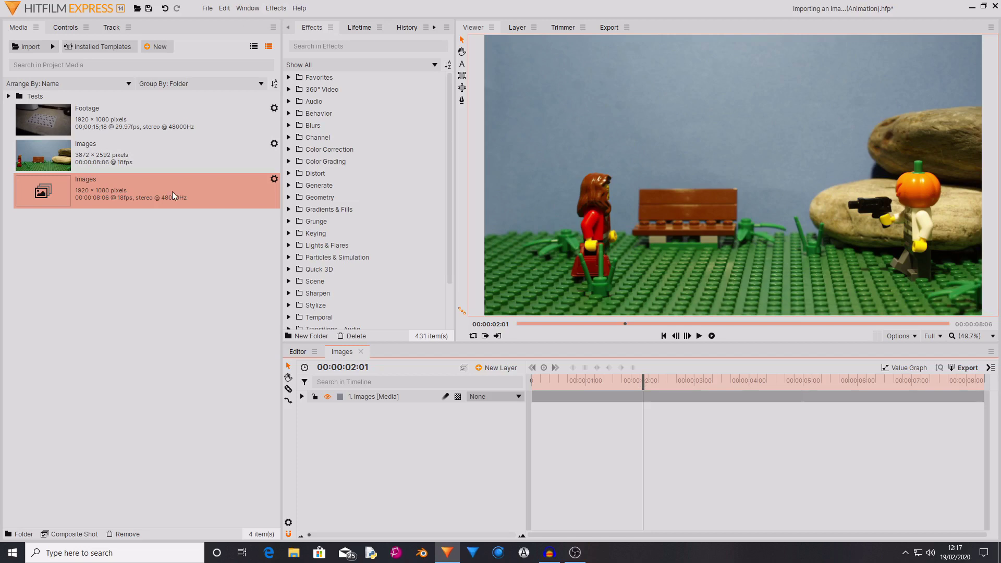
- Pre-render the Images composite shot with Pre-Render > Make Pre-Render(s)
left_click(151, 156)
right_click(138, 193)
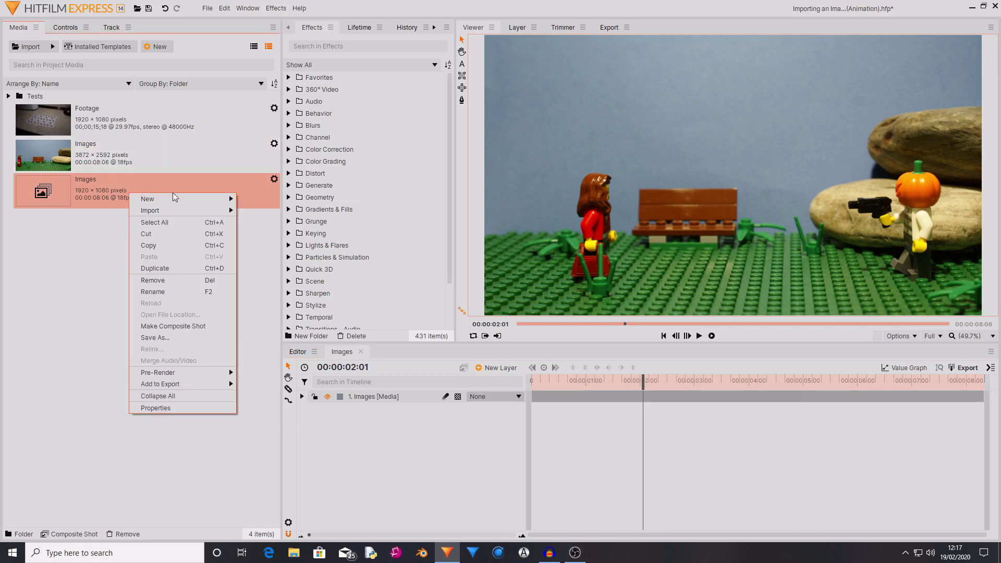
mouse_move(193, 377)
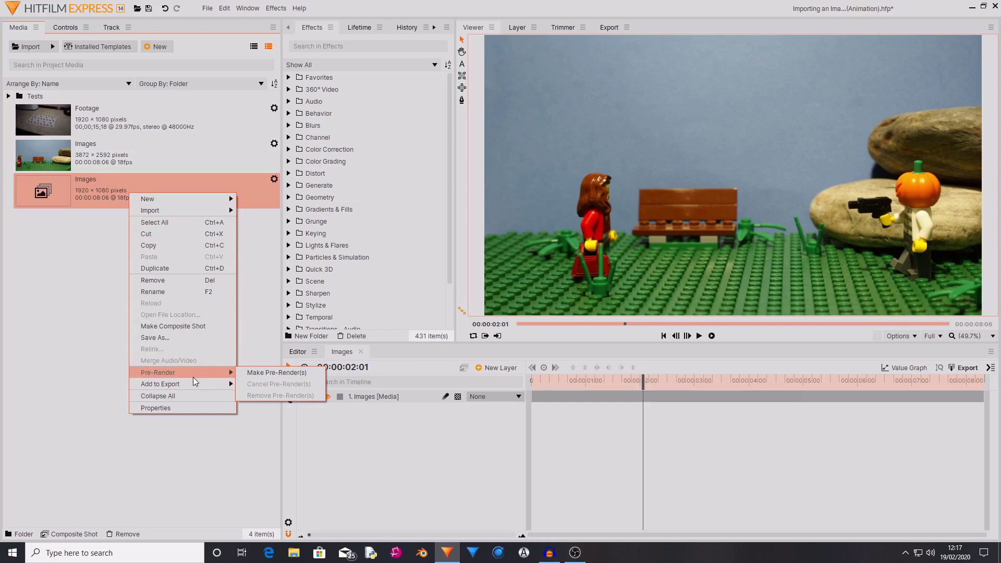
left_click(277, 371)
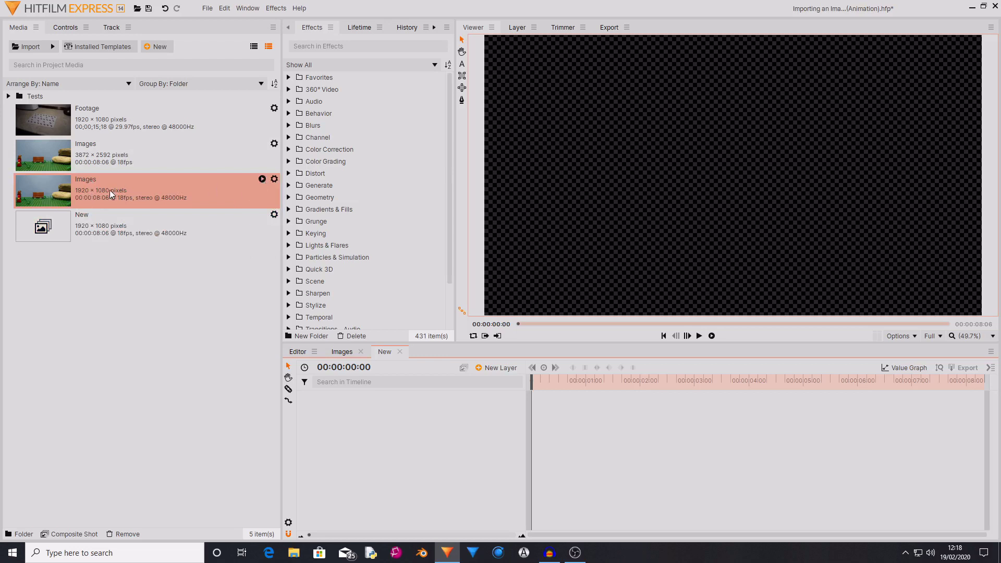
- Add the Images composite to the New timeline, preview it, then return to Images
left_click_drag(110, 189, 405, 440)
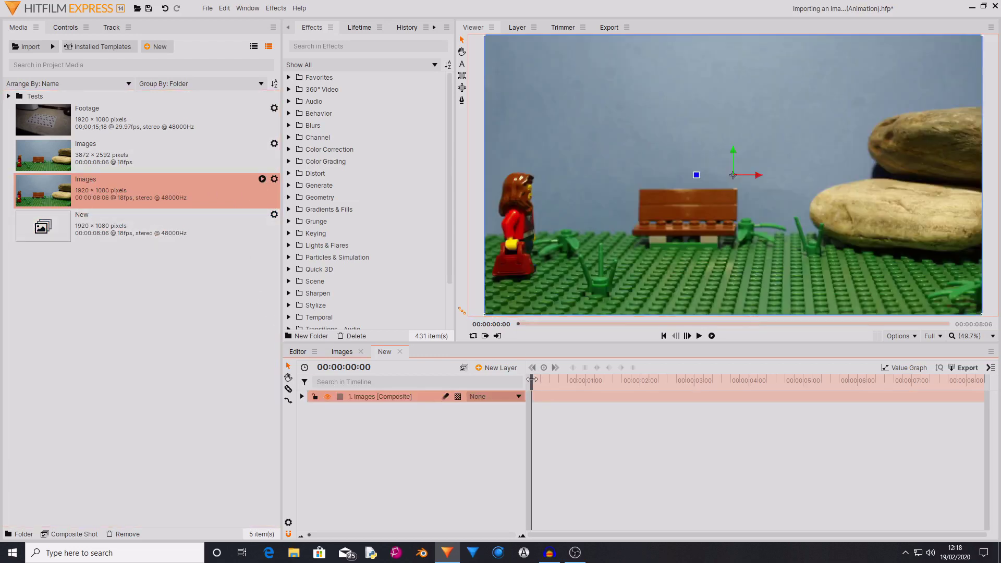
mouse_move(534, 380)
left_mouse_down()
mouse_move(594, 382)
mouse_move(531, 381)
left_mouse_up()
left_click(699, 335)
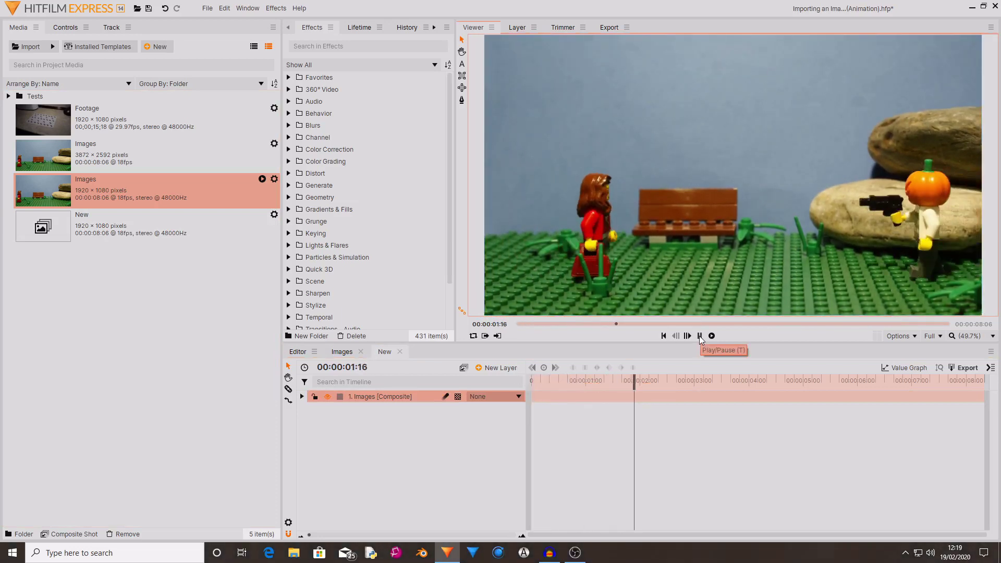
left_click(342, 351)
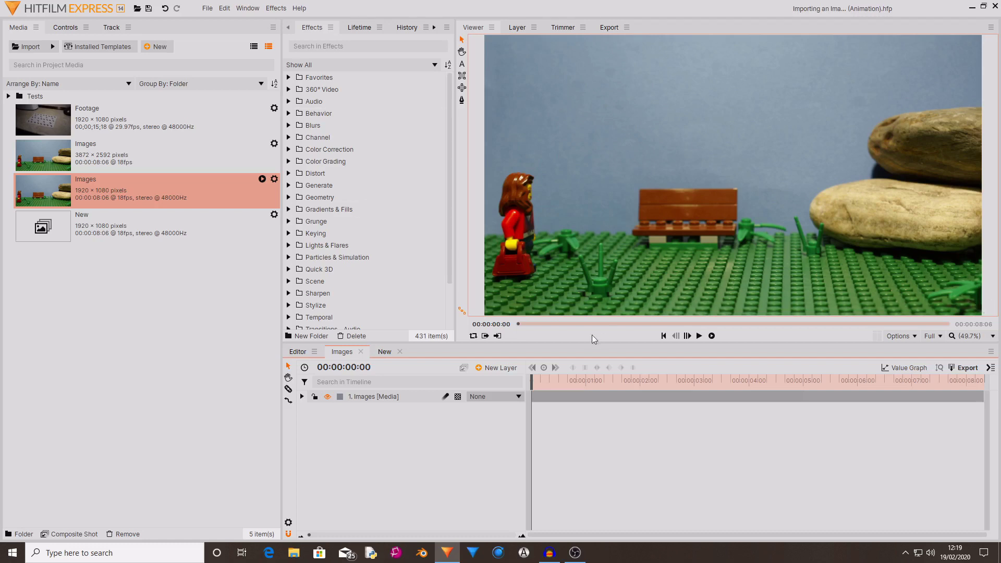
- Select and preview the Footage clip in the media list
left_click(157, 111)
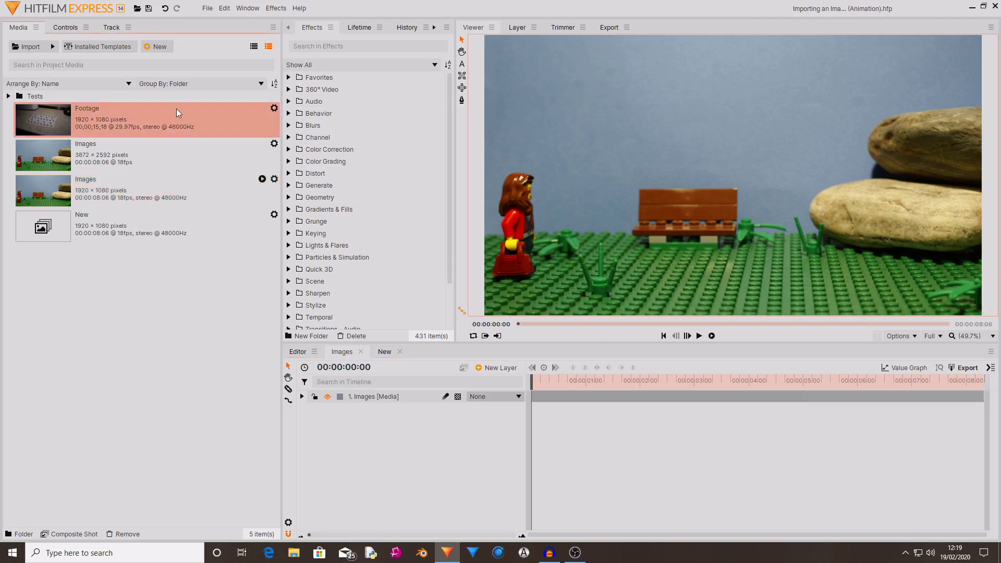
double_click(96, 131)
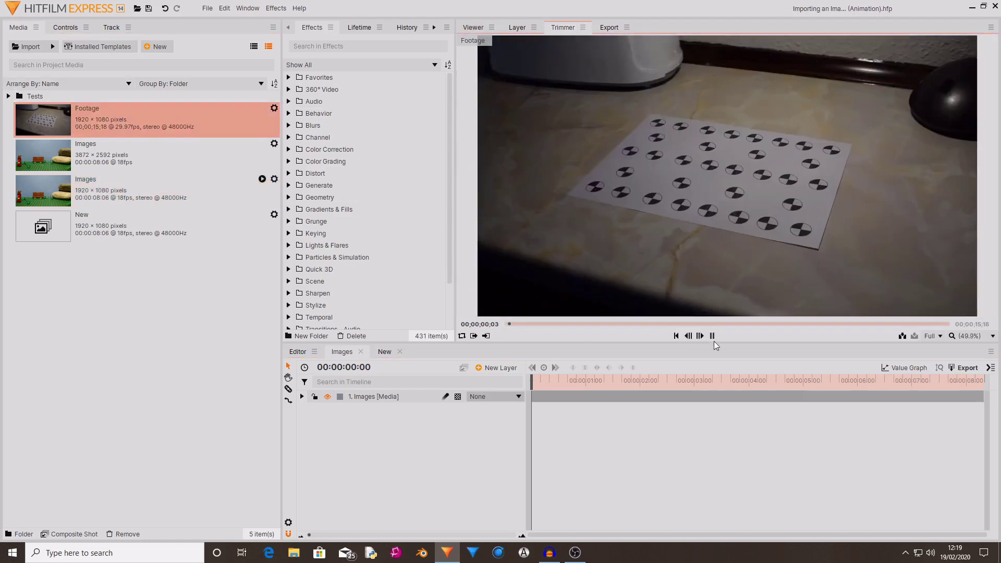
left_click(236, 128)
right_click(172, 106)
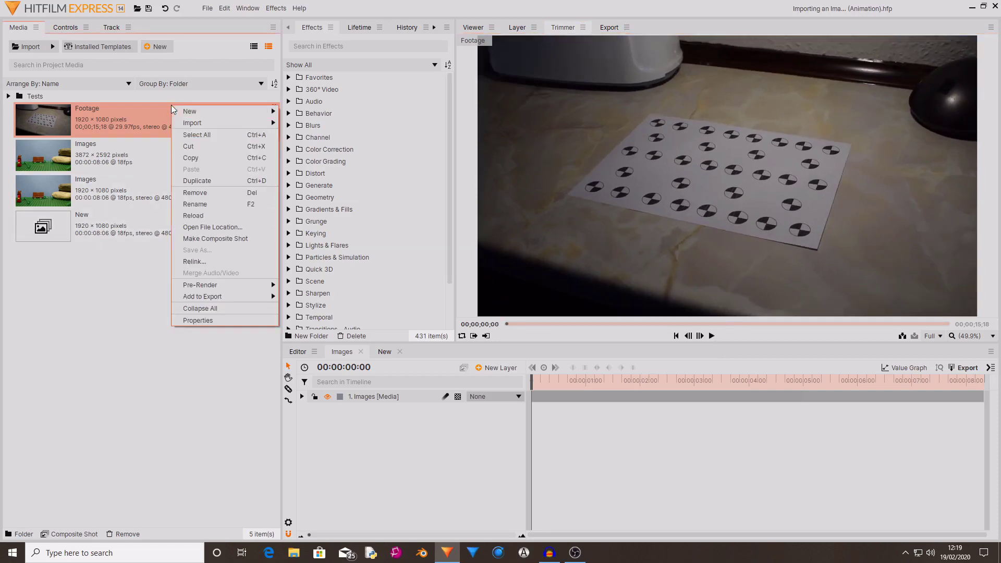
left_click(117, 100)
- Make a composite shot from Footage named 'Image Sequence Export'
right_click(118, 122)
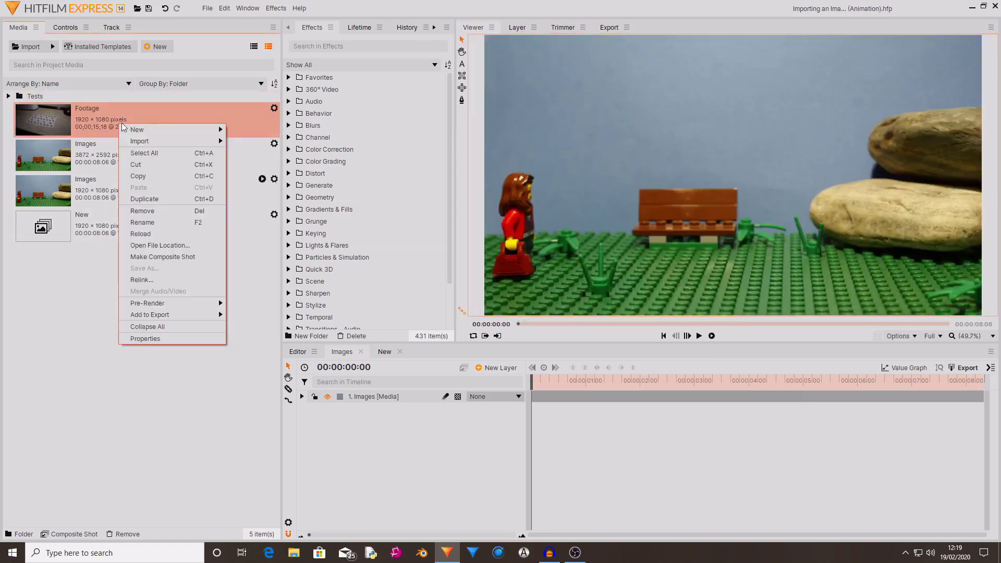
left_click(189, 257)
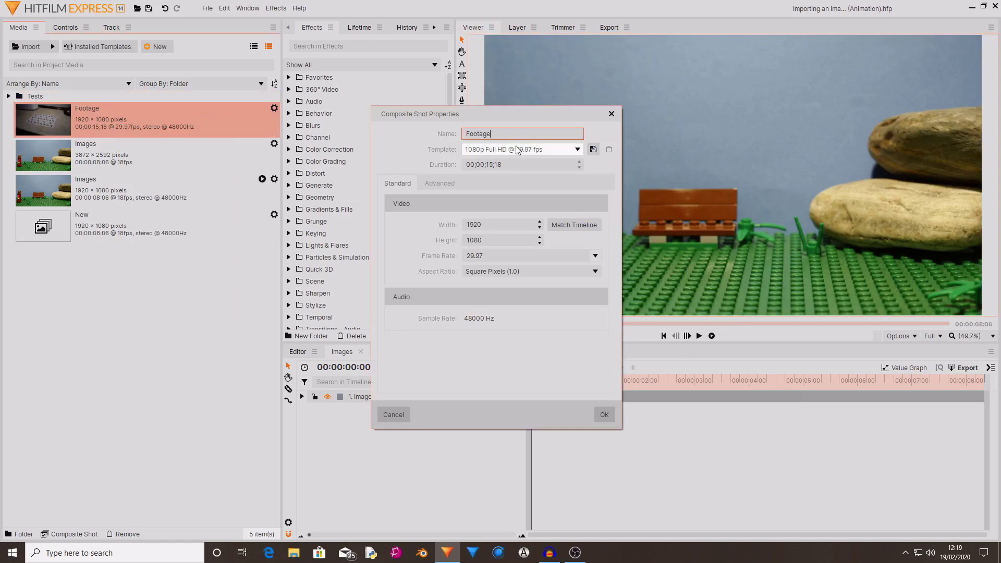
type("Image Sequence Export")
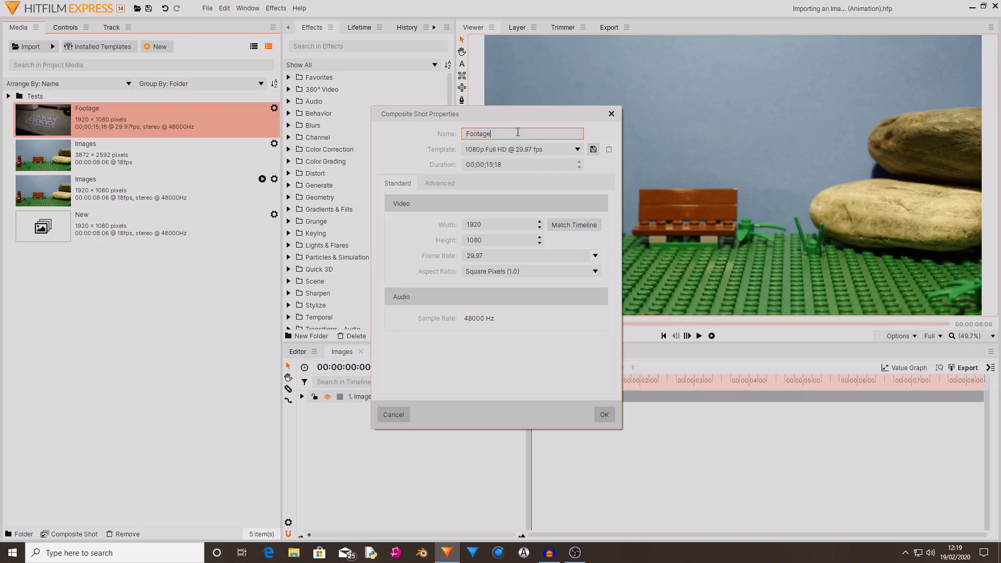
left_click(603, 414)
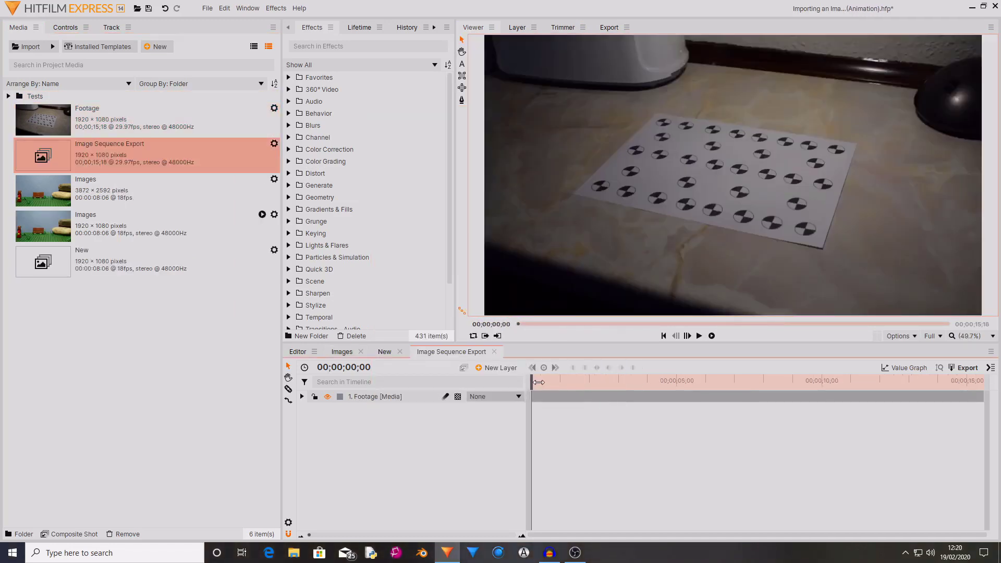
- Add the whole Image Sequence Export shot's contents to the export queue
left_click_drag(574, 399, 490, 406)
left_click(993, 368)
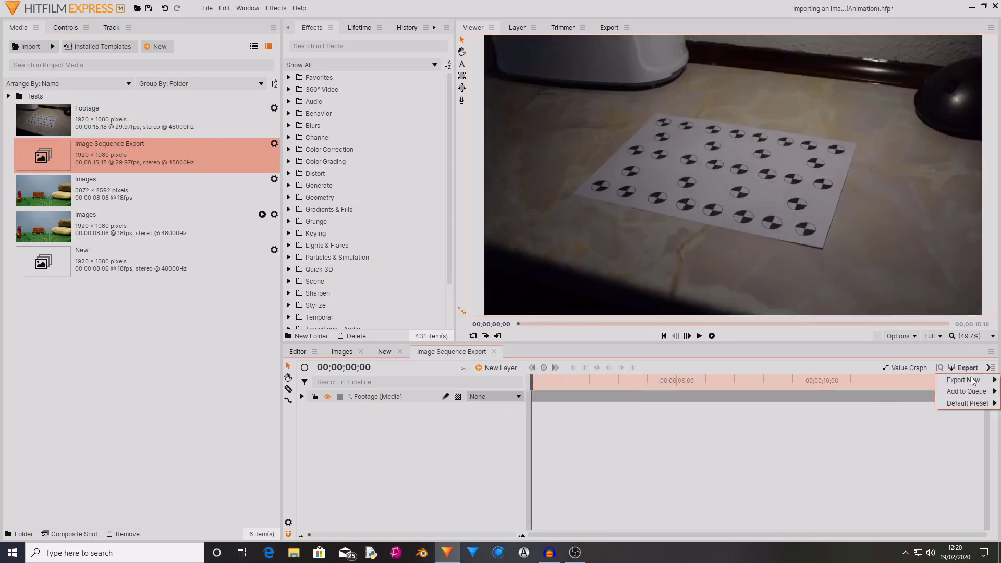
mouse_move(971, 389)
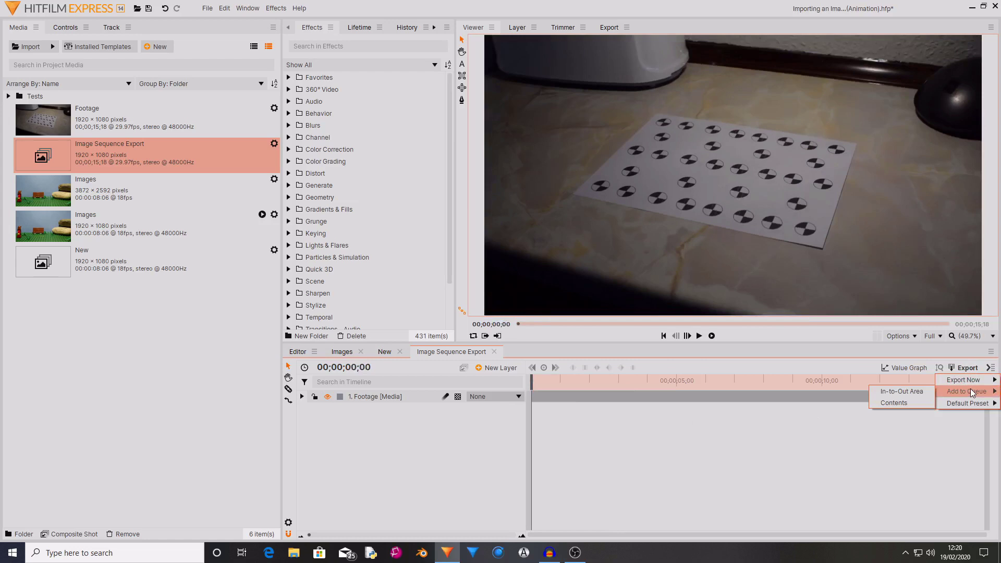
left_click(885, 398)
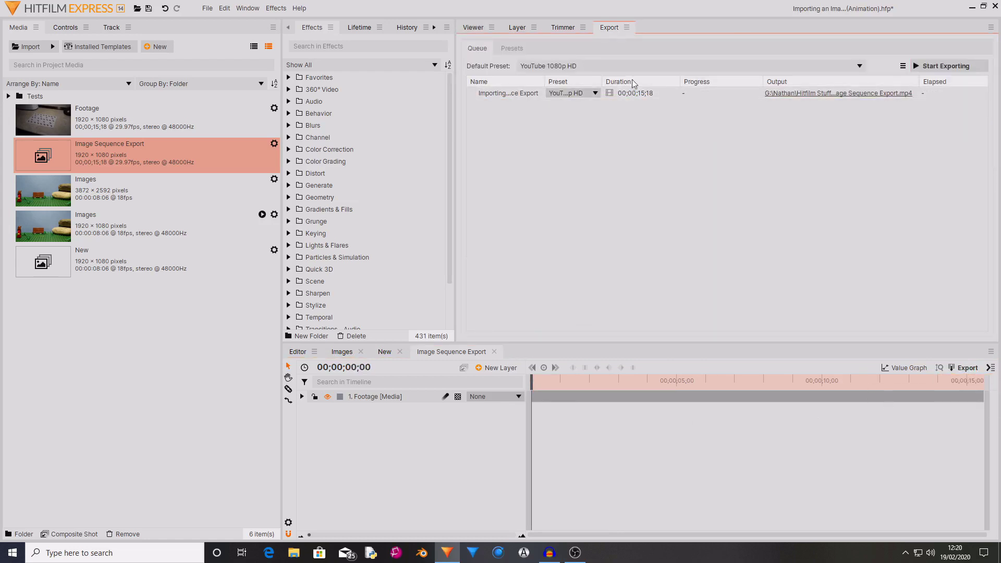
- Set the queued item's export preset to PNG Sequence
left_click(574, 94)
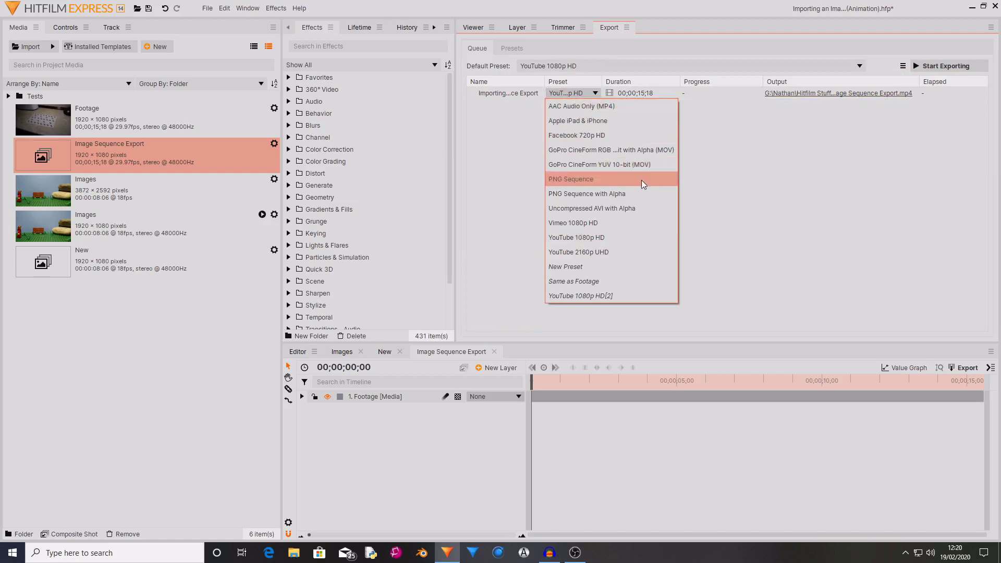
left_click(641, 180)
left_click(574, 91)
- Keep PNG Sequence and send the export to a new folder named 3
left_click(620, 180)
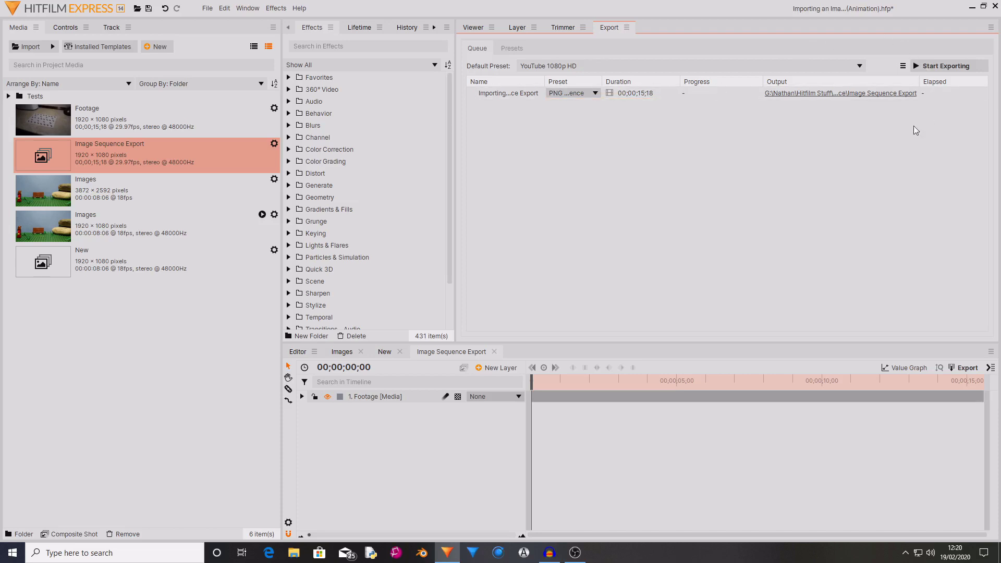
left_click(809, 94)
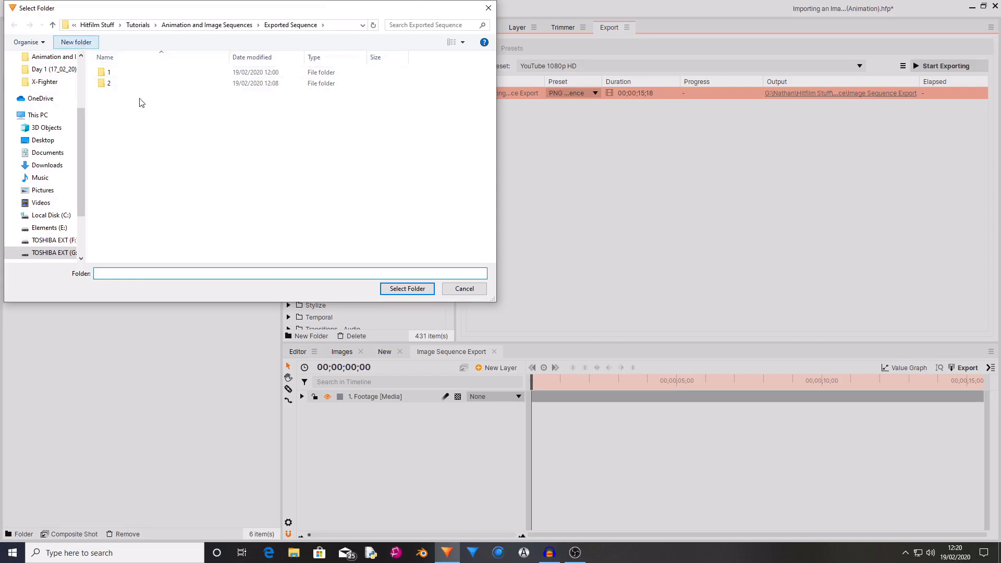
type("3")
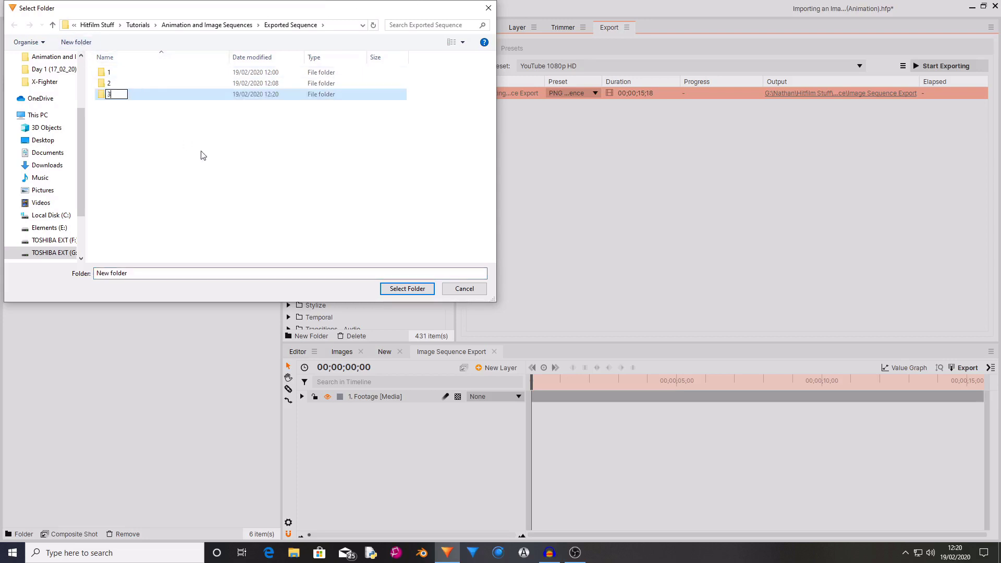
key("Return")
left_click(407, 288)
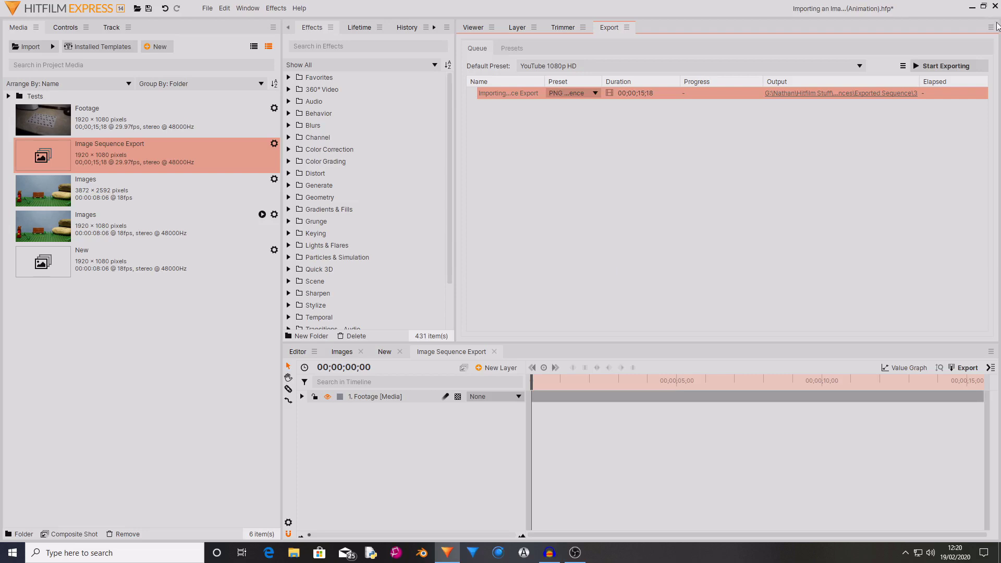
- Start exporting the PNG image sequence into folder 3 and let it run to completion
left_click(943, 69)
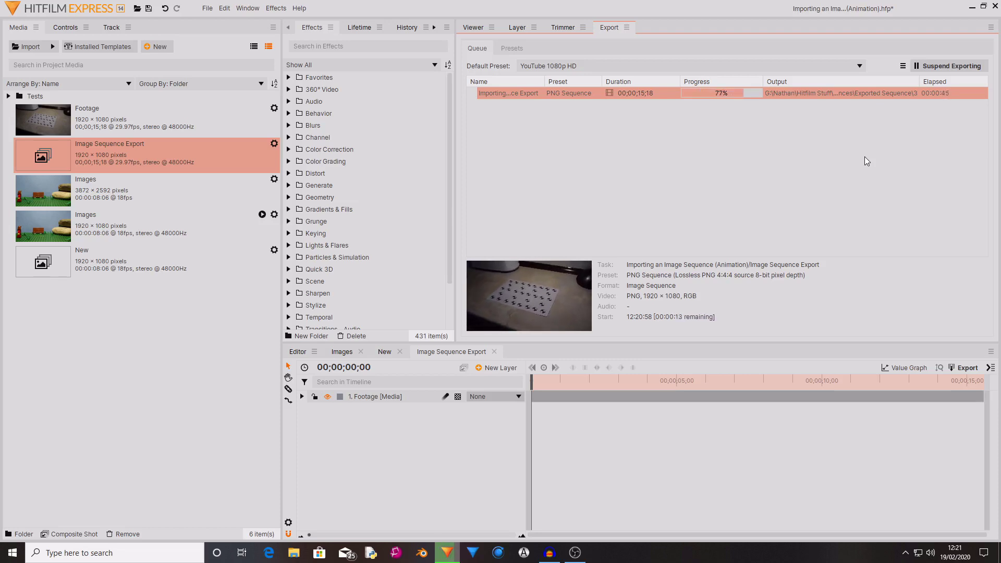
- Open the export's output location, enter folder 3, and browse the 468 PNG frames from image000
left_click(844, 97)
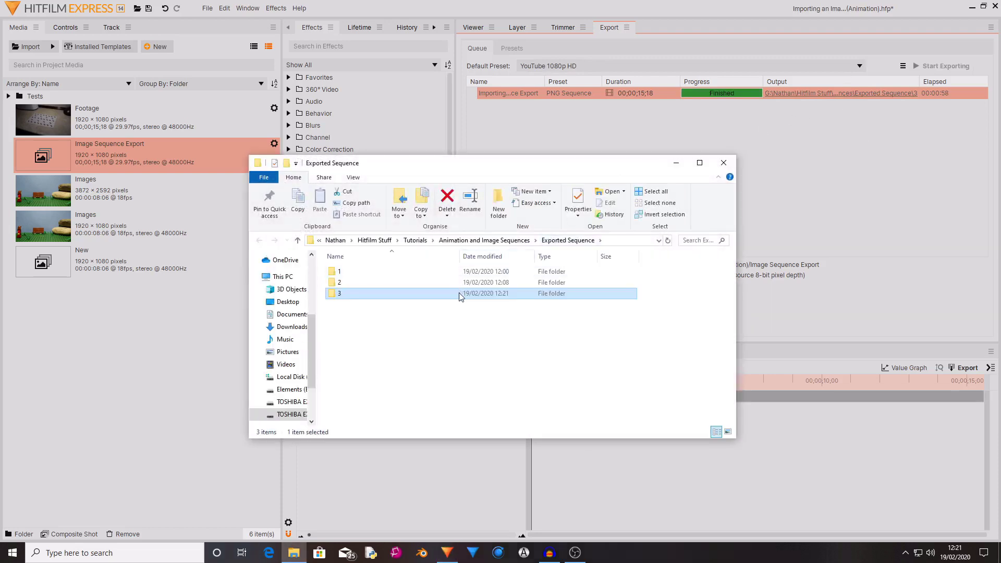
double_click(461, 294)
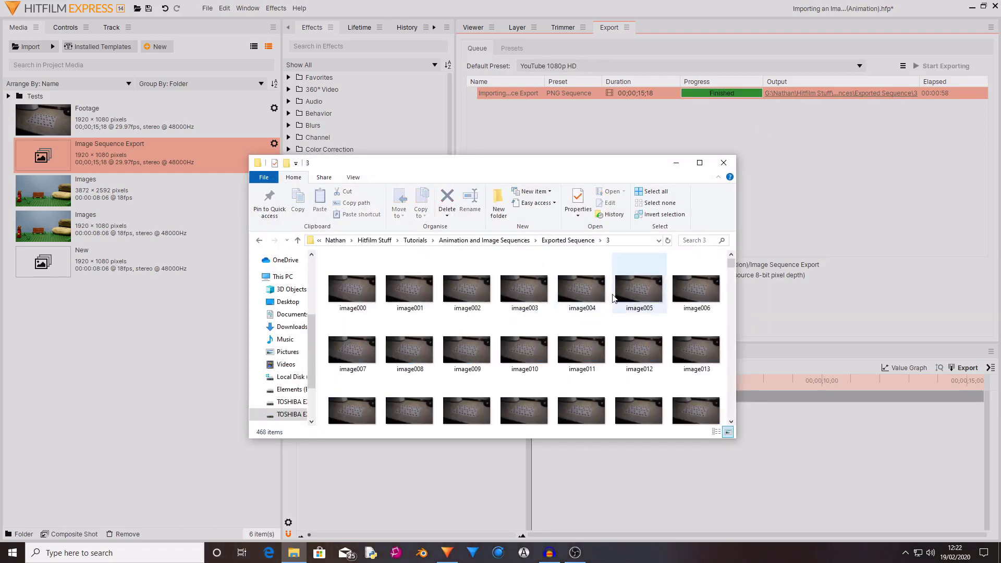
scroll(614, 298, "down", 8)
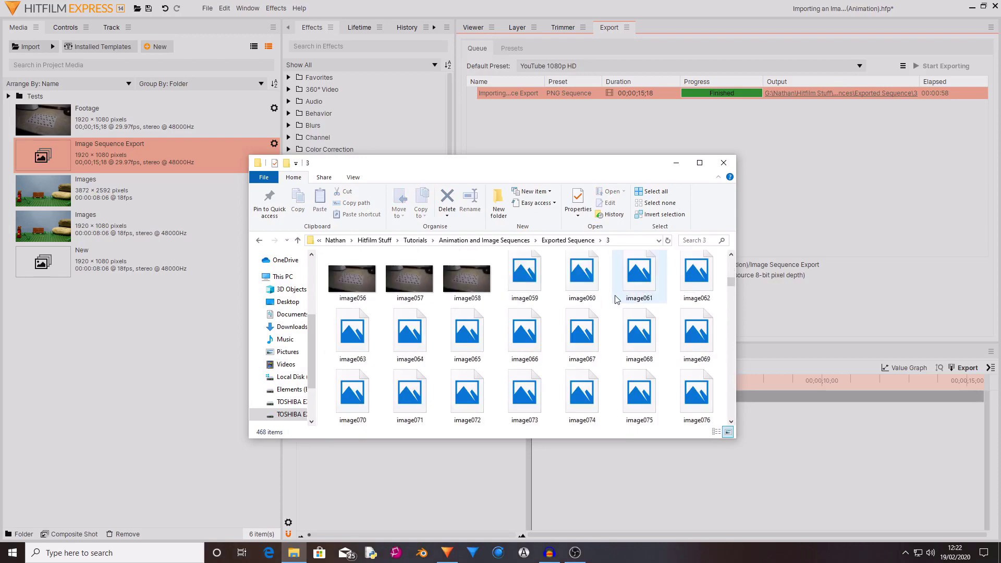
scroll(614, 298, "down", 15)
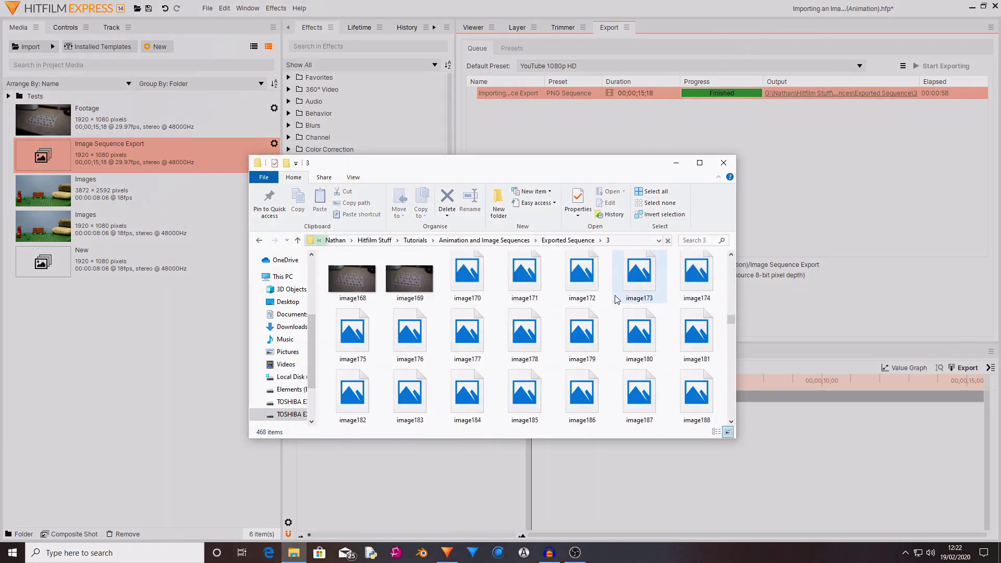
scroll(614, 298, "down", 17)
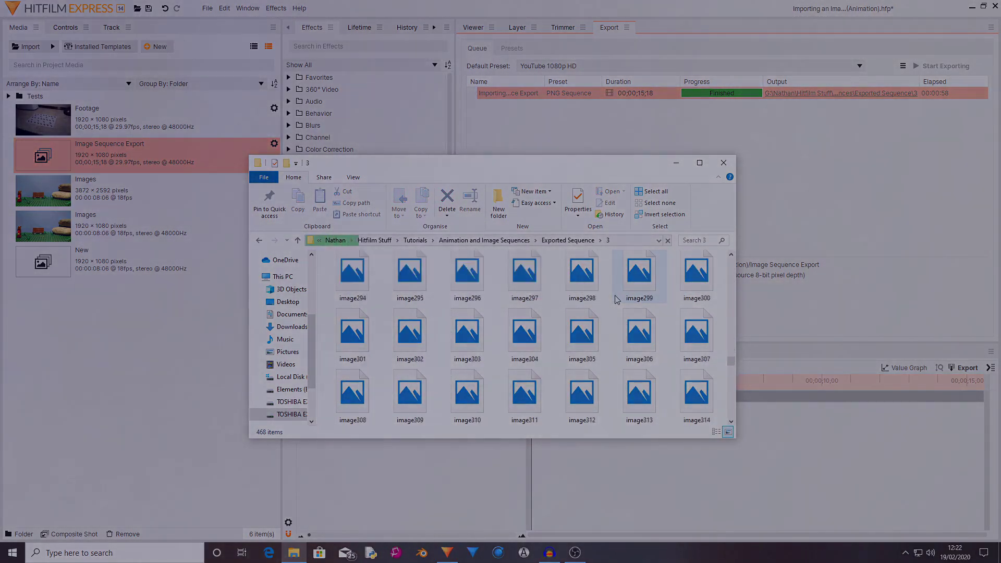
scroll(614, 298, "down", 17)
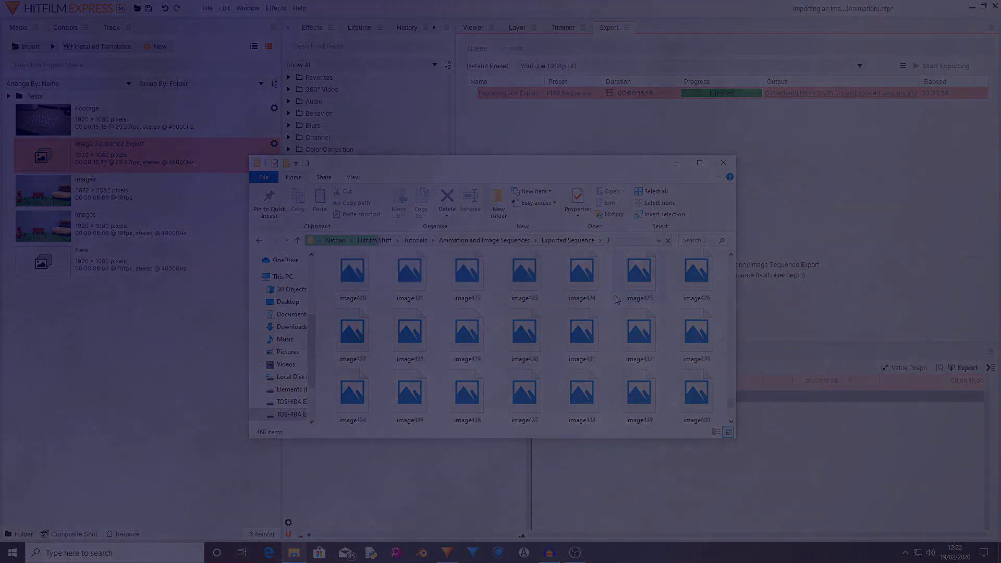